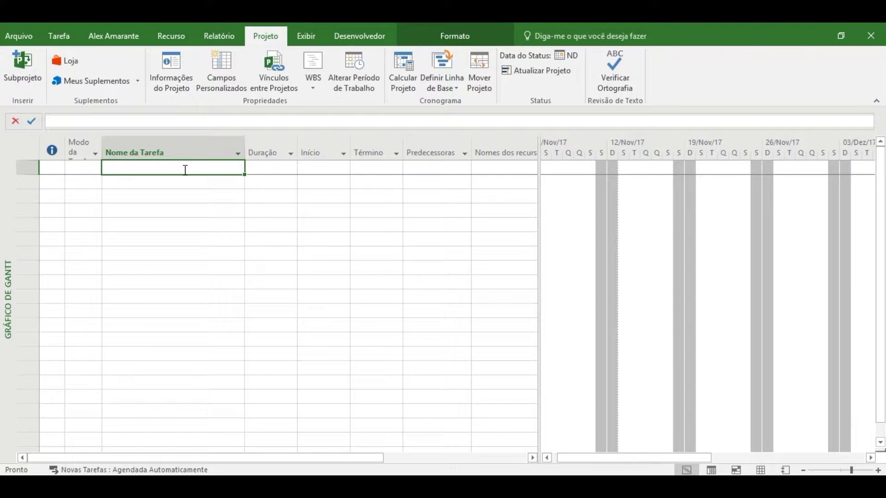
Enter two tasks named Tarefa 01 and Tarefa 02 in the first two rows of the task table.
{"action": "key", "text": "Return"}
{"action": "type", "text": "Tarefa 02"}
{"action": "key", "text": "Return"}
Fill the task name Tarefa 02 down into rows 3 and 4.
{"action": "key", "text": "Up"}
{"action": "key", "text": "shift+Down"}
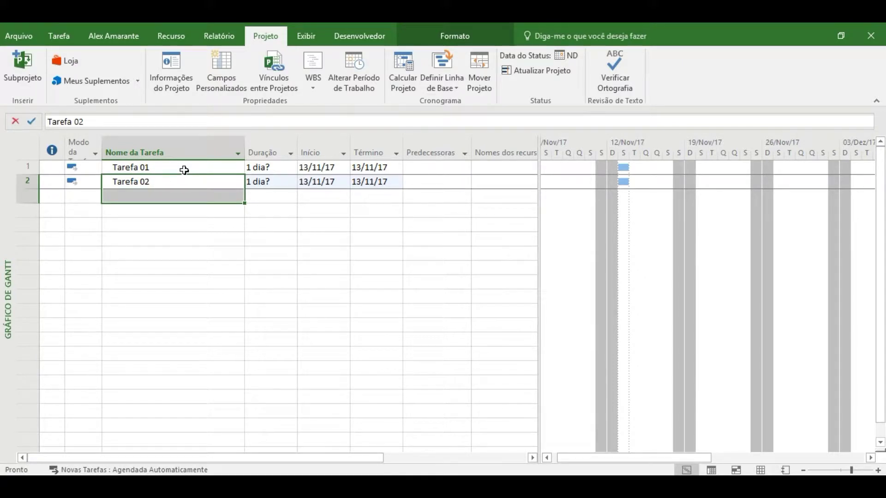
{"action": "left_click", "coordinate": [187, 180]}
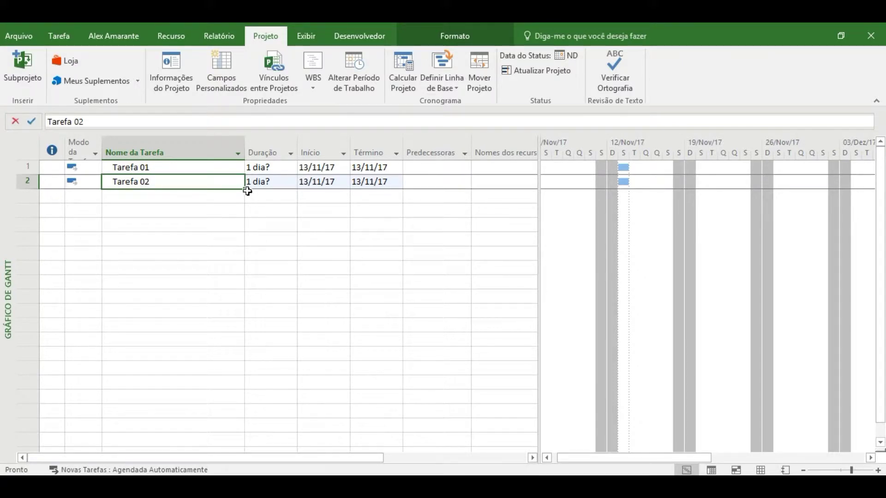
{"action": "left_click_drag", "start_coordinate": [247, 191], "coordinate": [245, 215]}
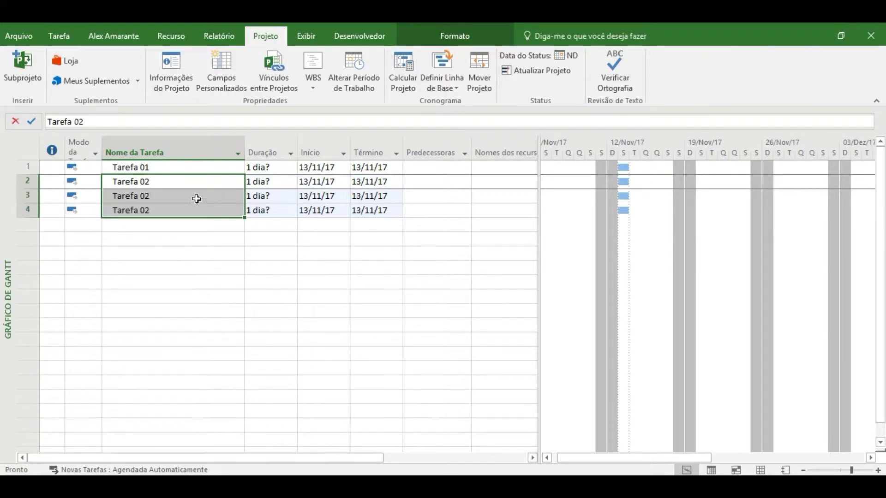
Fill the names Tarefa 01 and Tarefa 02 down as a repeating pattern through row 6.
{"action": "left_click", "coordinate": [197, 199]}
{"action": "left_click", "coordinate": [216, 167]}
{"action": "left_click_drag", "start_coordinate": [217, 177], "coordinate": [243, 215]}
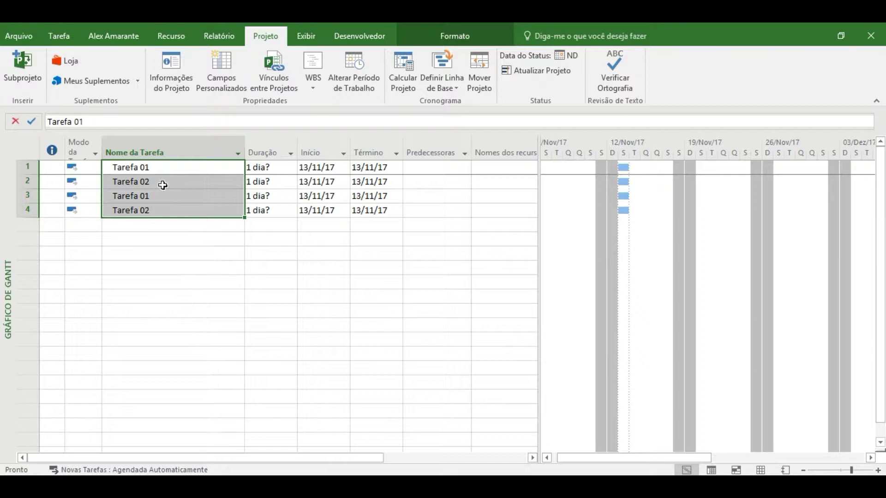
{"action": "left_click_drag", "start_coordinate": [243, 217], "coordinate": [245, 245]}
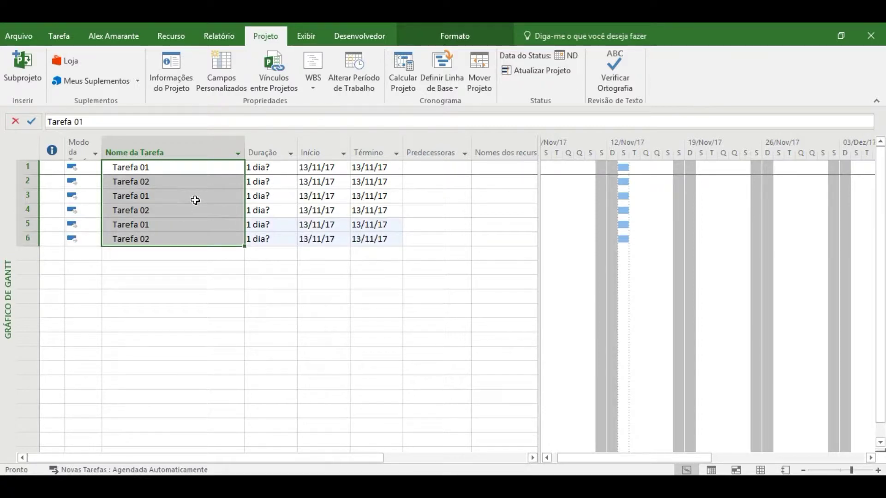
{"action": "left_click", "coordinate": [198, 181]}
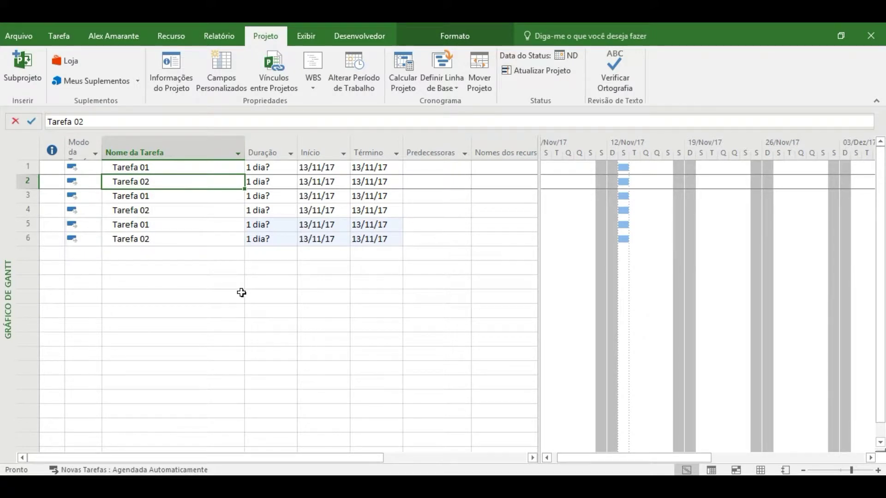
Clear the names of tasks 3 to 6 and delete those four task rows.
{"action": "key", "text": "Down"}
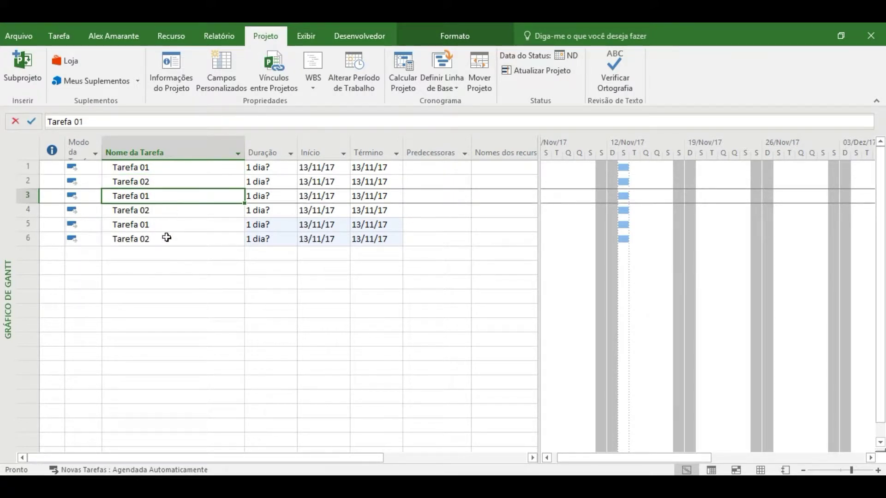
{"action": "key", "text": "shift+Down"}
{"action": "key", "text": "shift+Down"}
{"action": "key", "text": "shift+Down"}
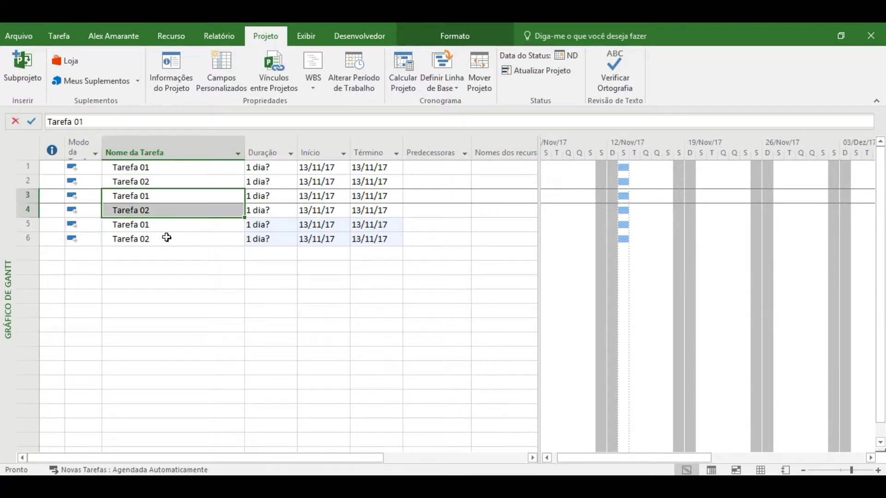
{"action": "key", "text": "Delete"}
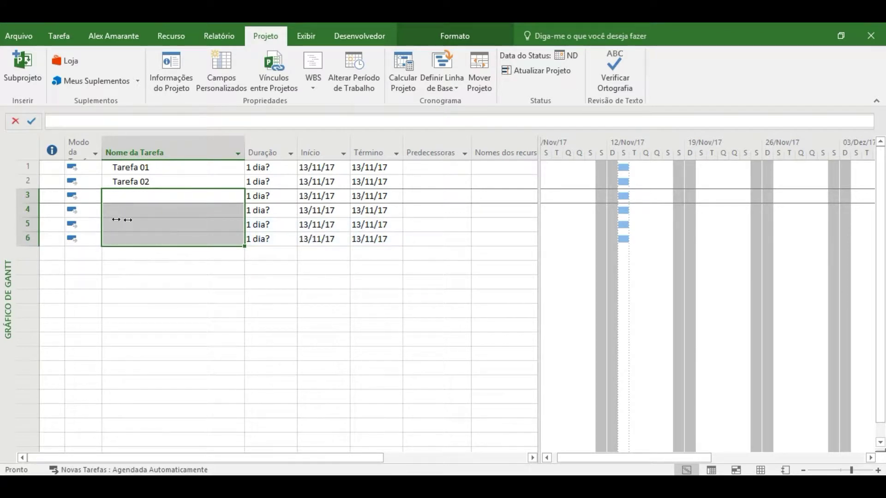
{"action": "left_click_drag", "start_coordinate": [28, 195], "coordinate": [34, 240]}
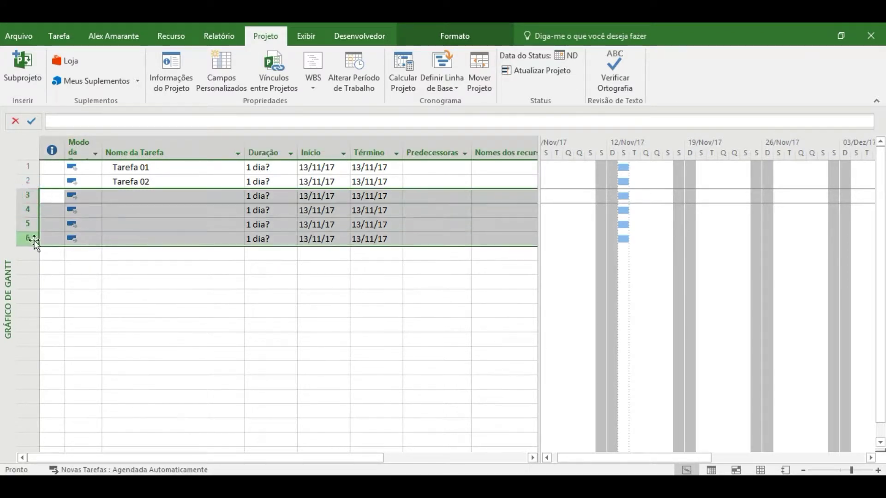
{"action": "key", "text": "Delete"}
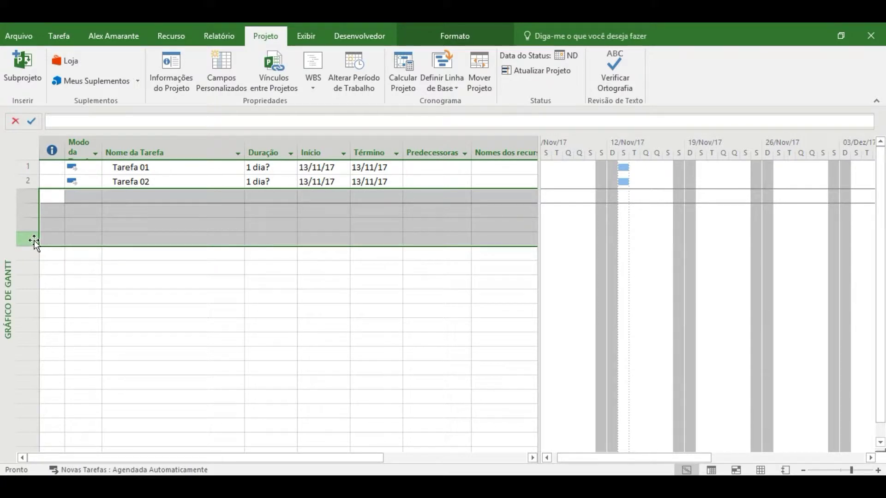
Fill the task name Tarefa 02 down from row 2 into rows 3 to 5.
{"action": "key", "text": "Right"}
{"action": "key", "text": "Right"}
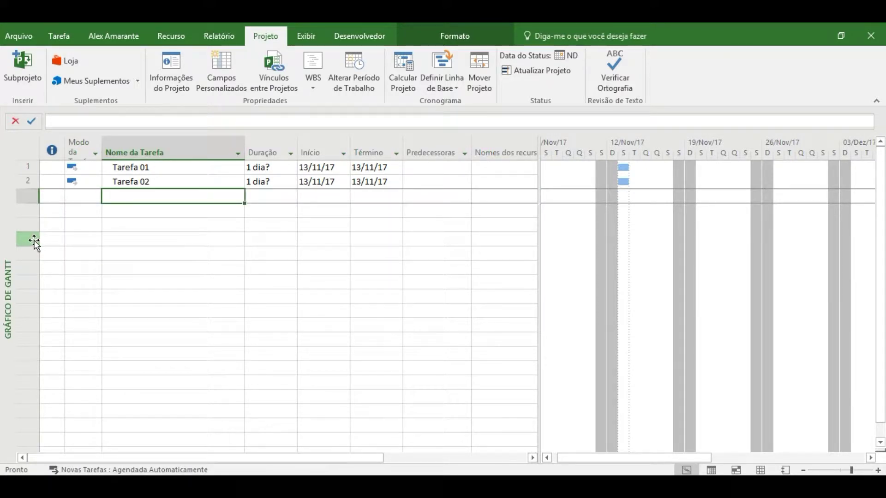
{"action": "key", "text": "Up"}
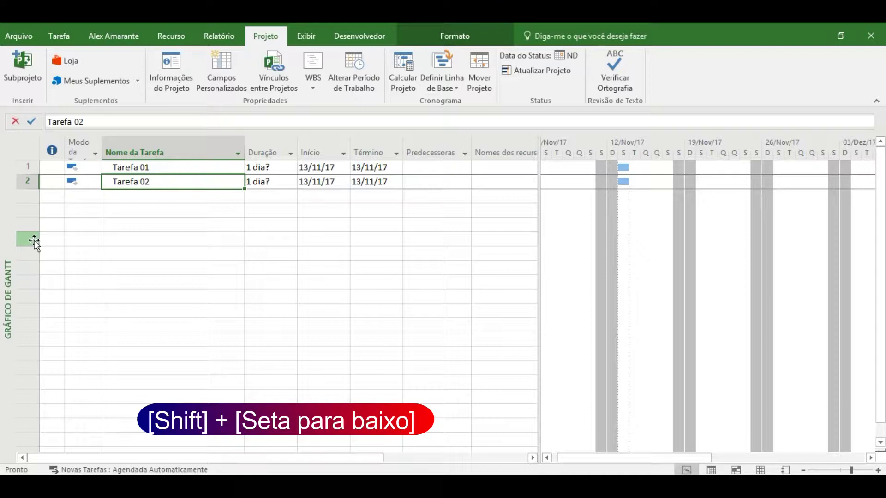
{"action": "key", "text": "shift+Down"}
{"action": "key", "text": "shift+Down"}
{"action": "key", "text": "shift+Down"}
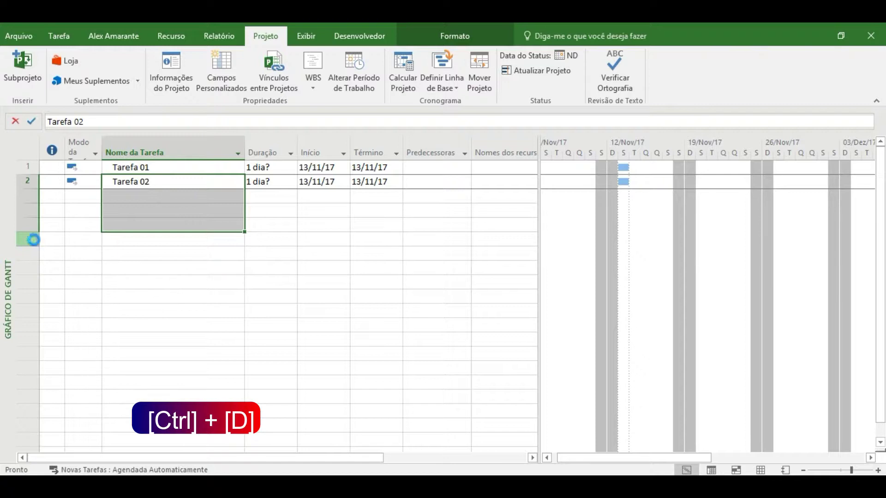
{"action": "key", "text": "ctrl+d"}
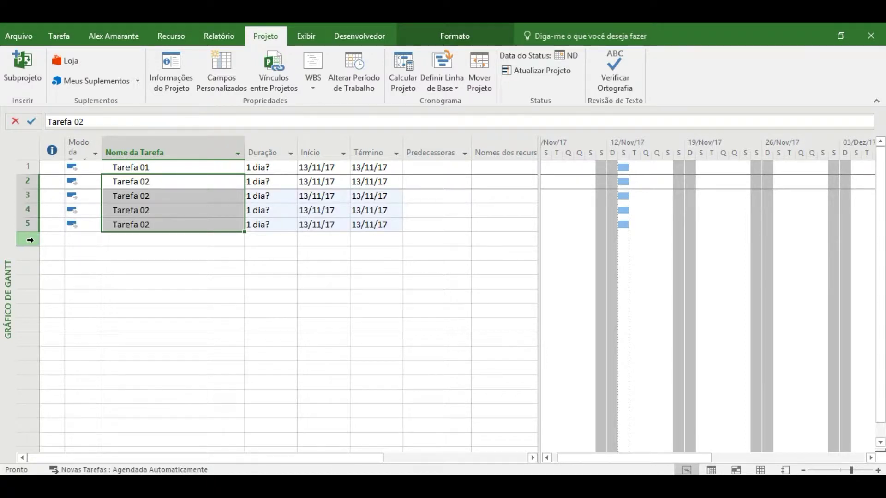
Rename the tasks in rows 3, 4 and 5 as Tarefa 03, Tarefa 04 and Tarefa 05.
{"action": "key", "text": "Down"}
{"action": "key", "text": "Down"}
{"action": "key", "text": "Down"}
{"action": "key", "text": "Down"}
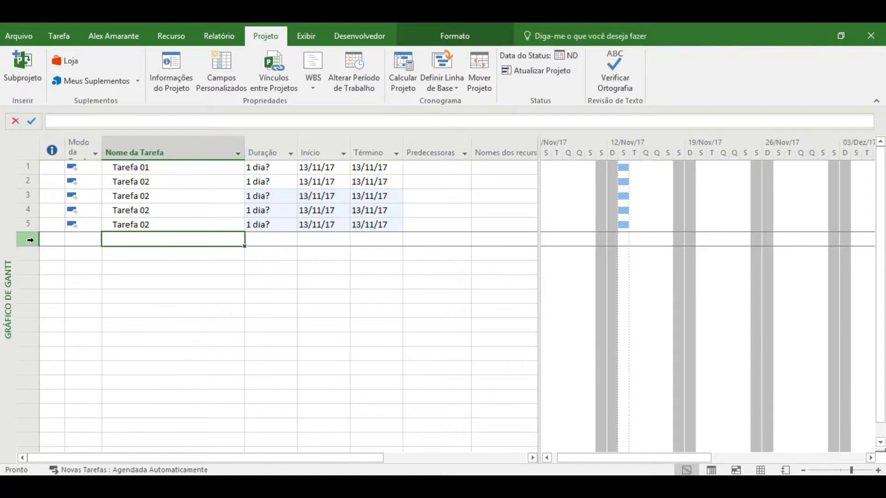
{"action": "key", "text": "Up"}
{"action": "key", "text": "Up"}
{"action": "key", "text": "Up"}
{"action": "key", "text": "F2"}
{"action": "key", "text": "BackSpace"}
{"action": "type", "text": "3"}
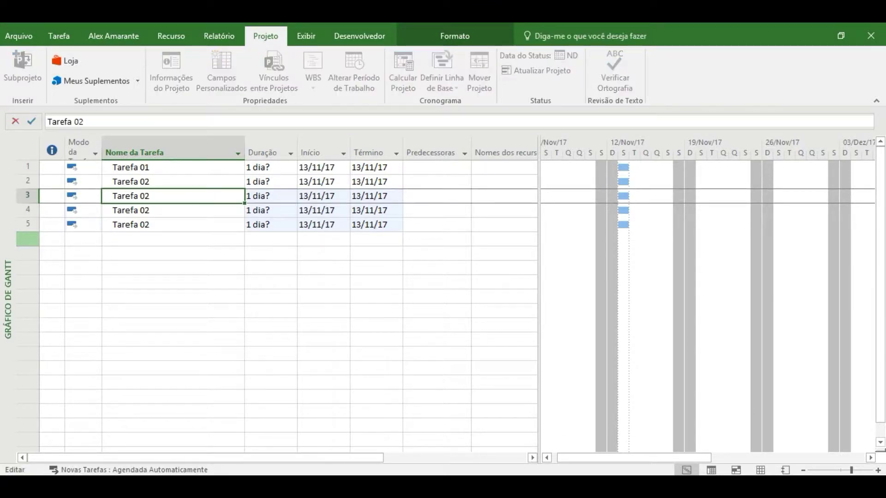
{"action": "key", "text": "Return"}
{"action": "key", "text": "F2"}
{"action": "key", "text": "BackSpace"}
{"action": "type", "text": "4"}
{"action": "key", "text": "Return"}
{"action": "key", "text": "F2"}
{"action": "key", "text": "BackSpace"}
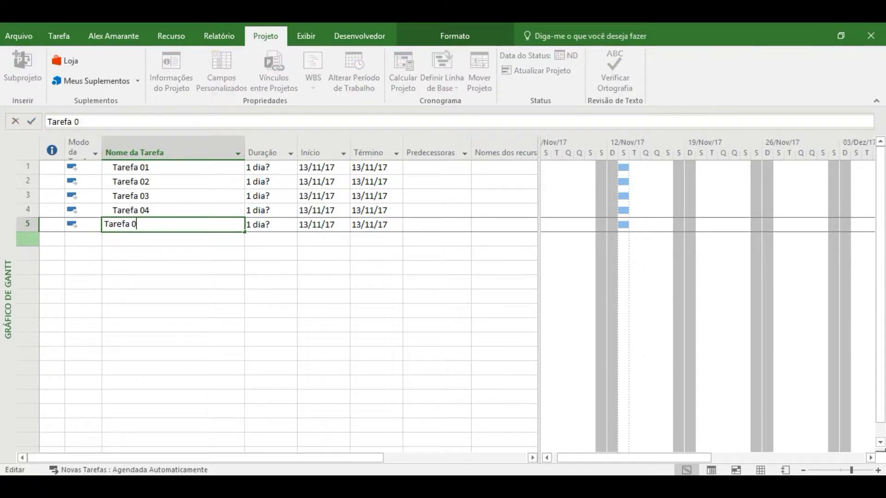
{"action": "type", "text": "5"}
{"action": "key", "text": "Return"}
Set the durations of Tarefa 01 to Tarefa 05 to 1, 2, 3, 4 and 5 days respectively.
{"action": "key", "text": "Up"}
{"action": "key", "text": "Up"}
{"action": "key", "text": "Up"}
{"action": "key", "text": "Up"}
{"action": "key", "text": "Up"}
{"action": "key", "text": "Right"}
{"action": "type", "text": "1"}
{"action": "key", "text": "Return"}
{"action": "type", "text": "2"}
{"action": "key", "text": "Return"}
{"action": "type", "text": "3"}
{"action": "key", "text": "Return"}
{"action": "type", "text": "4"}
{"action": "key", "text": "Return"}
{"action": "type", "text": "5"}
{"action": "key", "text": "Return"}
Review the durations and start dates of the five tasks.
{"action": "key", "text": "Up"}
{"action": "key", "text": "Up"}
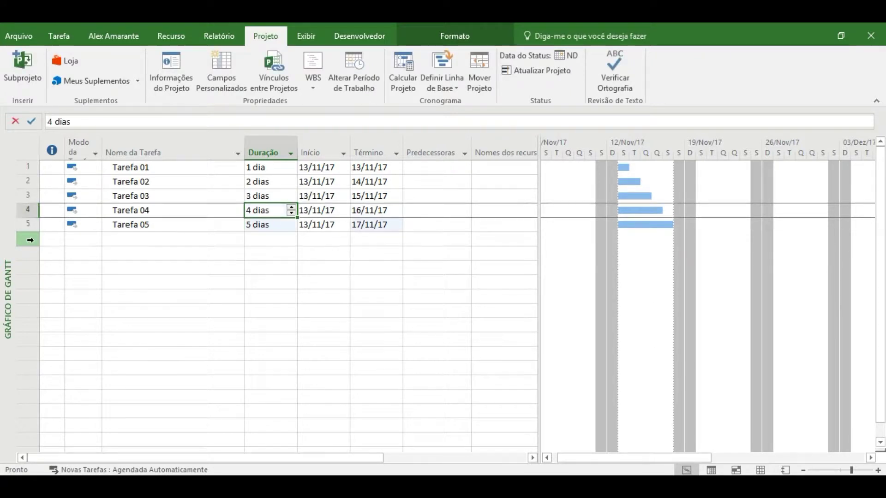
{"action": "key", "text": "Up"}
{"action": "key", "text": "Up"}
{"action": "key", "text": "Up"}
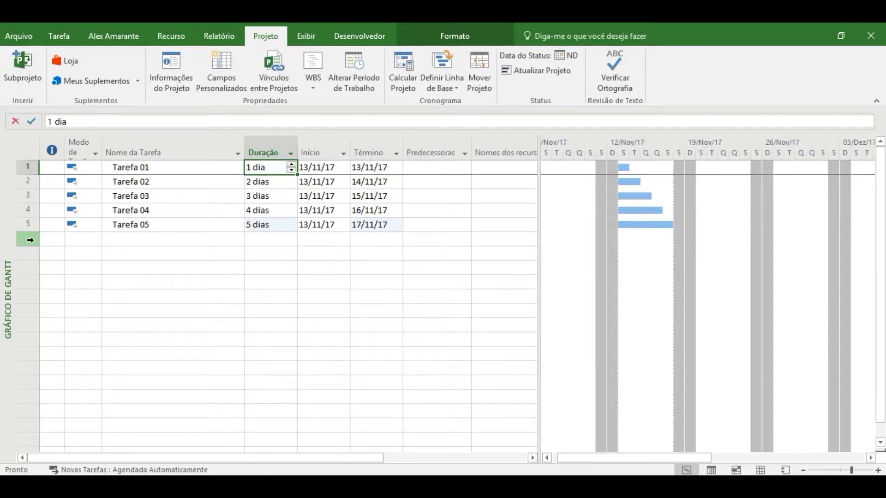
{"action": "key", "text": "Right"}
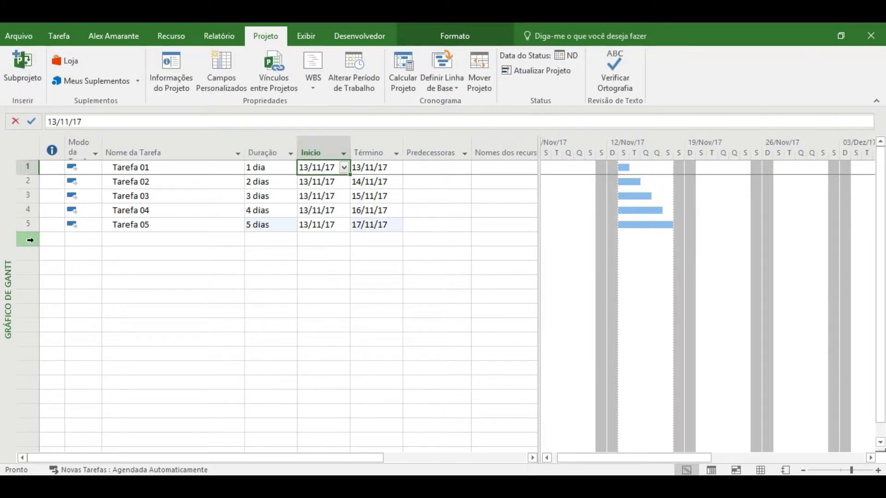
{"action": "key", "text": "Down"}
{"action": "key", "text": "Down"}
{"action": "key", "text": "Down"}
{"action": "key", "text": "Down"}
{"action": "key", "text": "Up"}
{"action": "key", "text": "Up"}
{"action": "key", "text": "Up"}
{"action": "key", "text": "Up"}
Set task 1 as the predecessor of Tarefa 02.
{"action": "key", "text": "Right"}
{"action": "key", "text": "Right"}
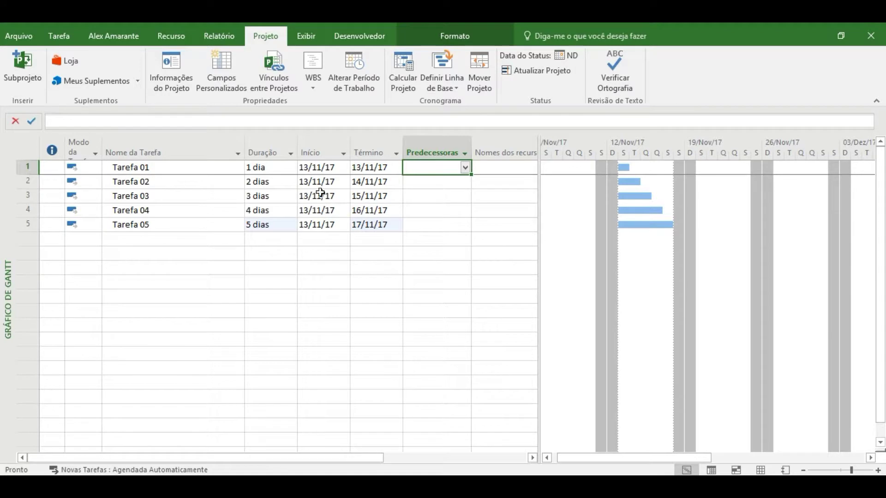
{"action": "left_click", "coordinate": [434, 179]}
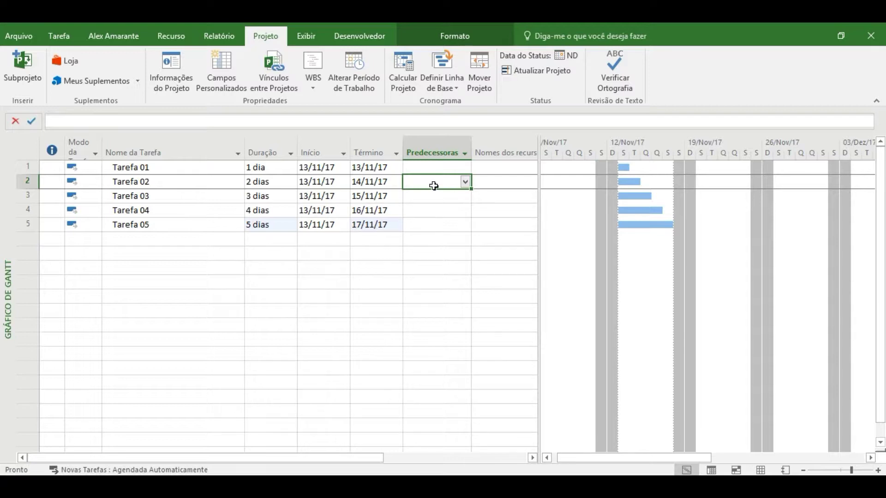
{"action": "type", "text": "1"}
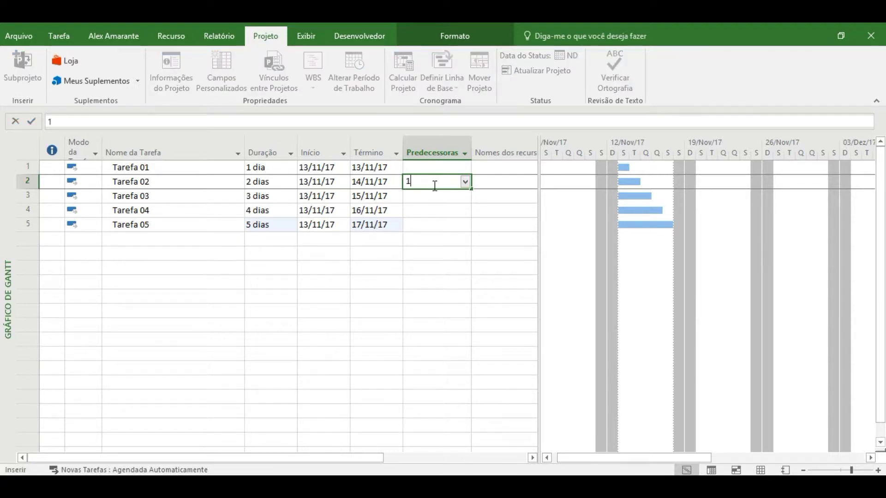
{"action": "key", "text": "Return"}
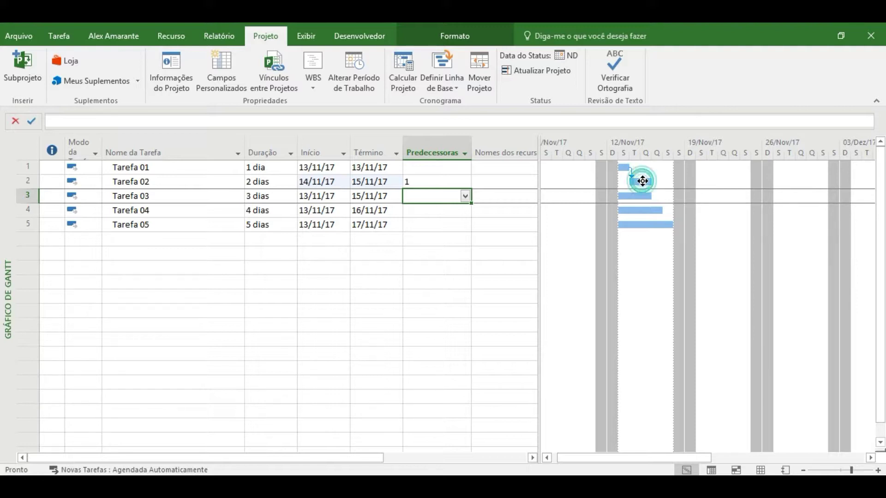
Link the Gantt bar of Tarefa 02 to the bar of Tarefa 03 with a finish-to-start dependency.
{"action": "left_click_drag", "start_coordinate": [642, 181], "coordinate": [636, 196]}
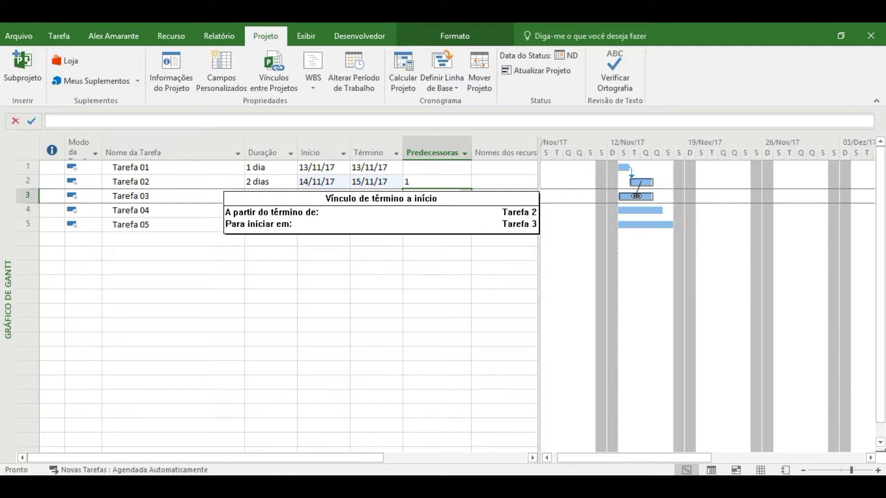
{"action": "left_click_drag", "start_coordinate": [636, 195], "coordinate": [636, 196]}
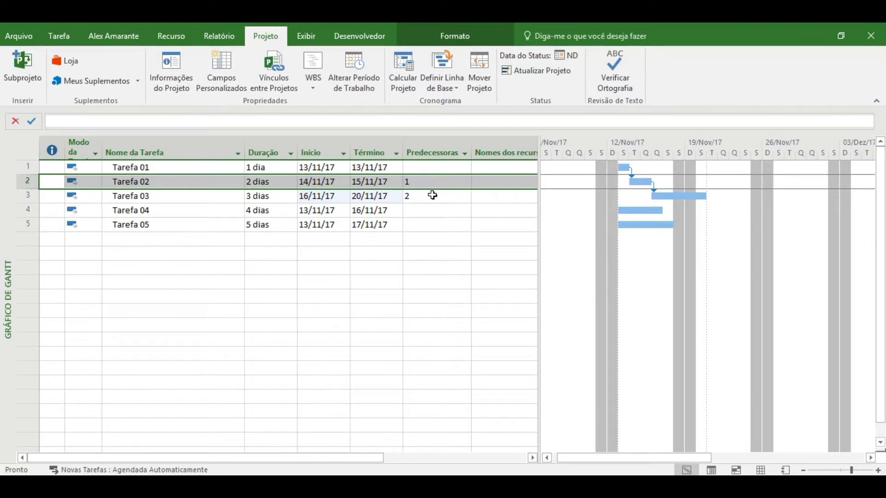
{"action": "left_click", "coordinate": [185, 181]}
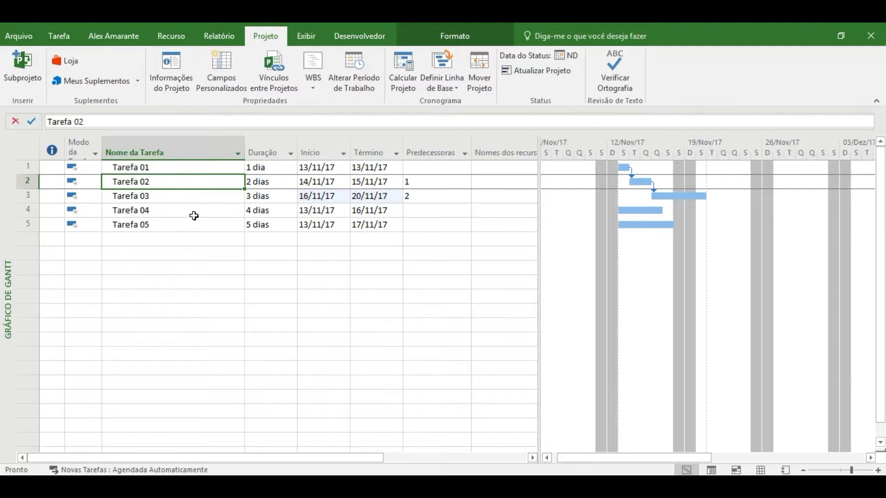
Select Tarefa 01 and Tarefa 04 together and link them so that Tarefa 04 follows Tarefa 01.
{"action": "left_click", "coordinate": [194, 169]}
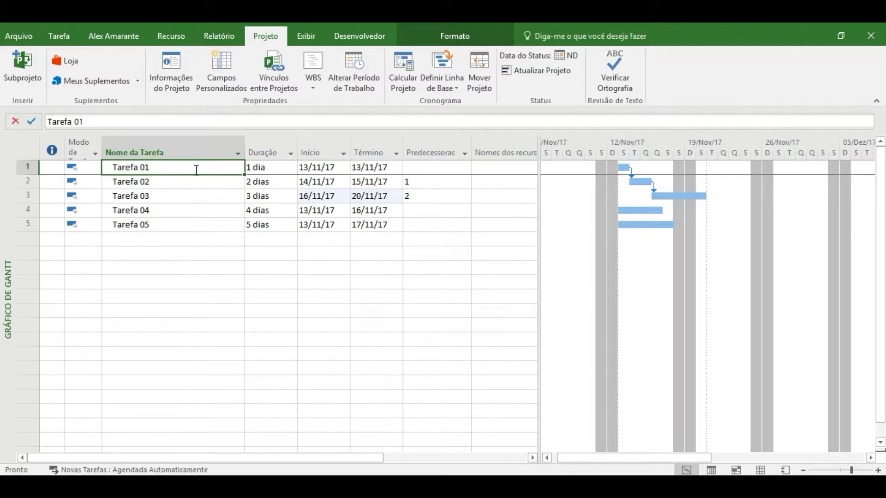
{"action": "left_click", "coordinate": [61, 37]}
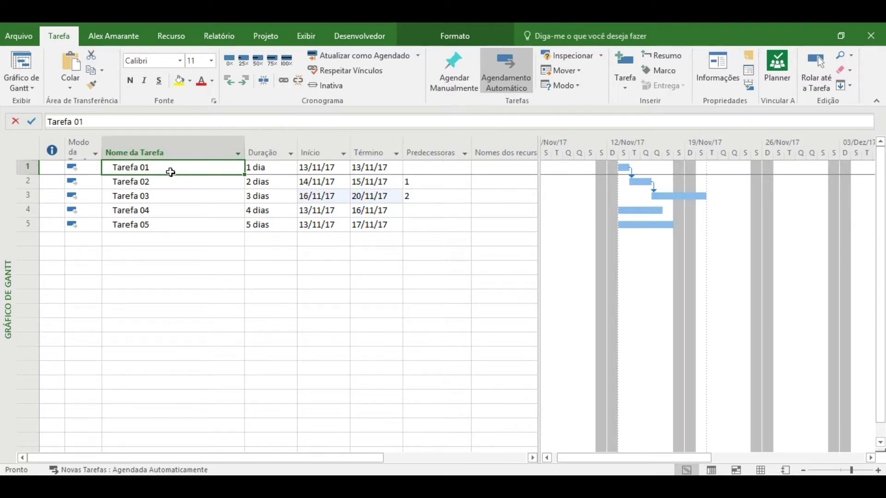
{"action": "key", "text": "ctrl"}
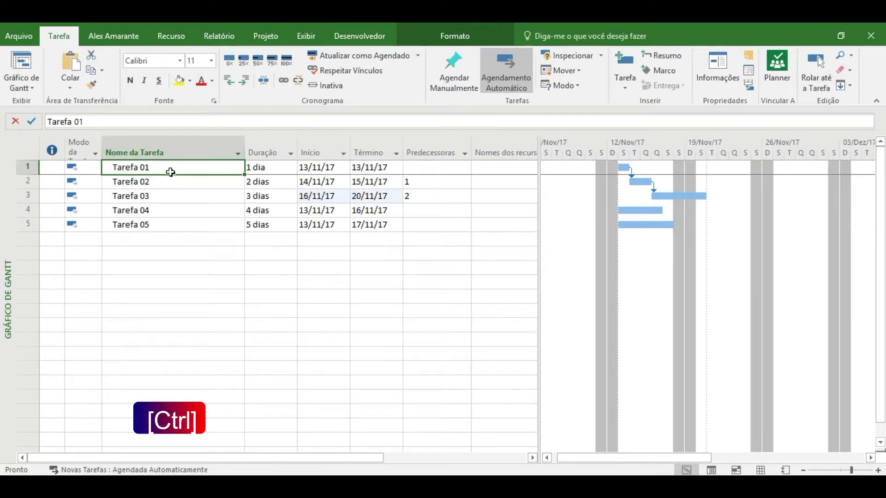
{"action": "left_click", "coordinate": [176, 209], "text": "ctrl"}
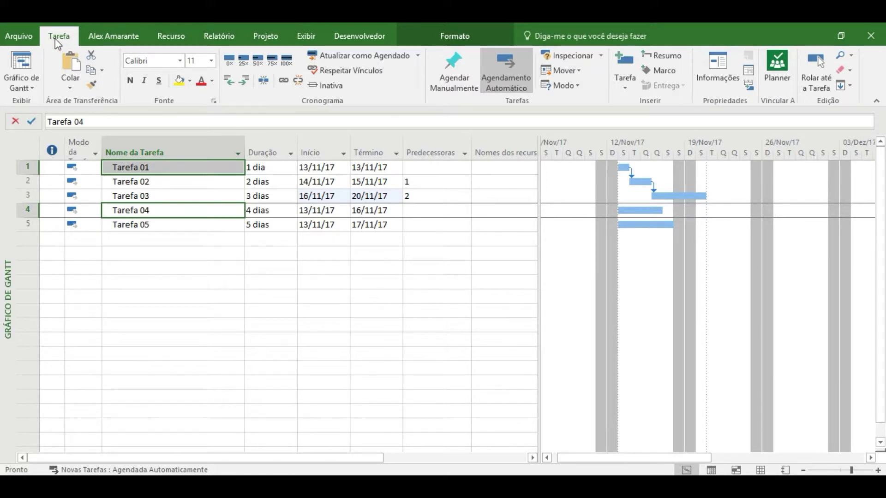
{"action": "left_click", "coordinate": [283, 79]}
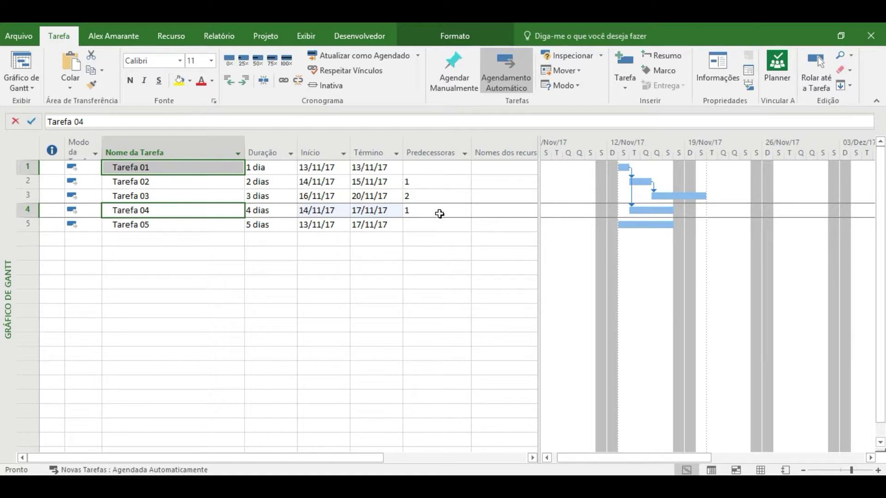
Set tasks 3 and 4 as the predecessors of Tarefa 05 in row 5.
{"action": "left_click", "coordinate": [431, 225]}
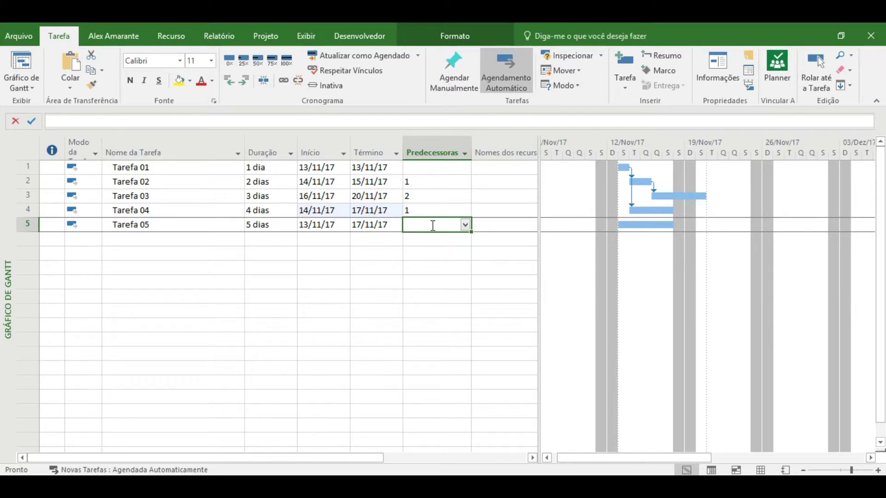
{"action": "type", "text": "3;4"}
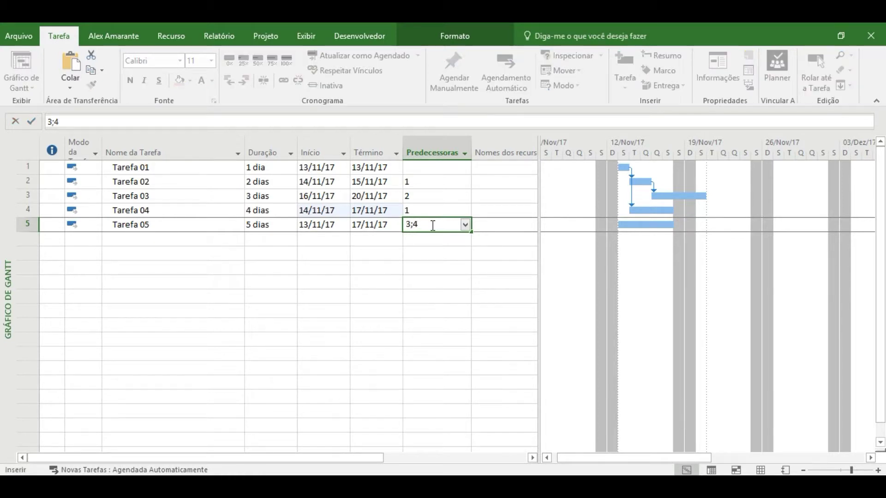
{"action": "key", "text": "Return"}
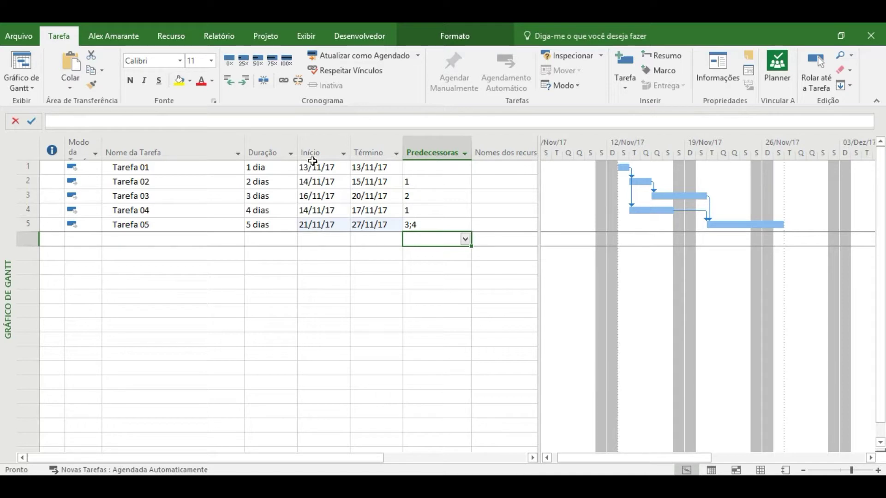
Set the project to be scheduled from its finish date (Data de término do projeto) in the project information.
{"action": "left_click", "coordinate": [269, 40]}
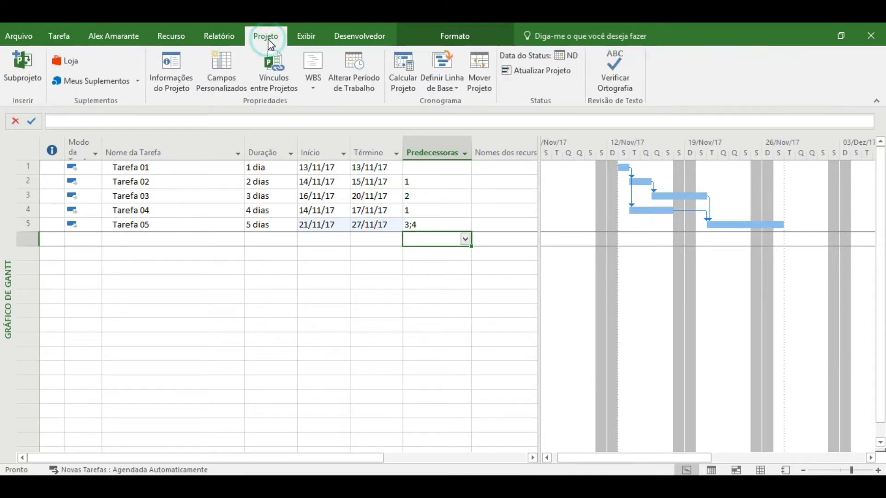
{"action": "left_click", "coordinate": [175, 69]}
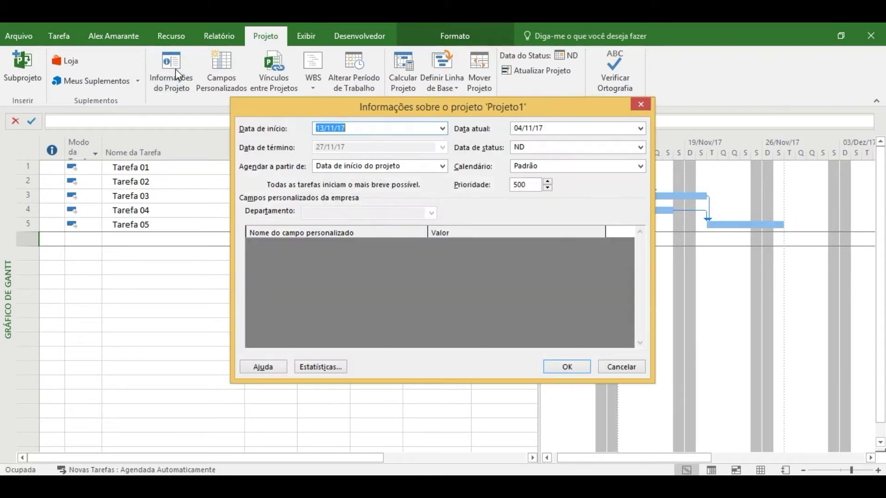
{"action": "left_click", "coordinate": [442, 166]}
{"action": "left_click", "coordinate": [399, 186]}
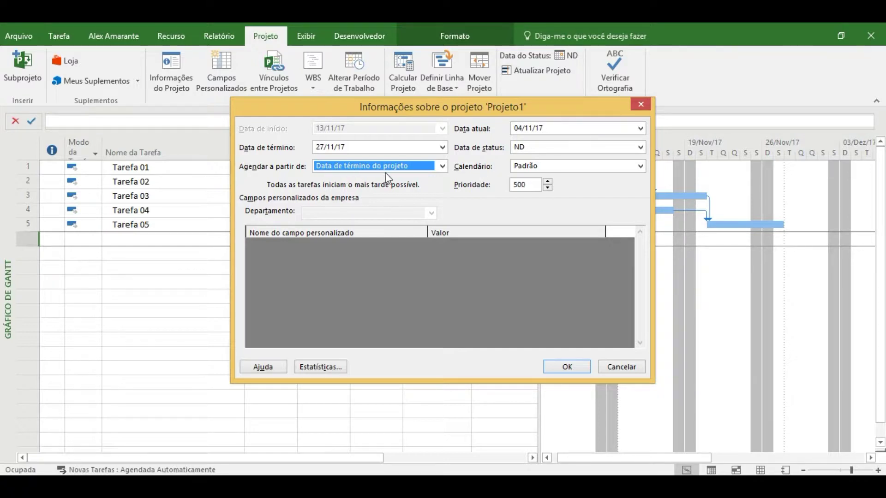
{"action": "left_click", "coordinate": [567, 367]}
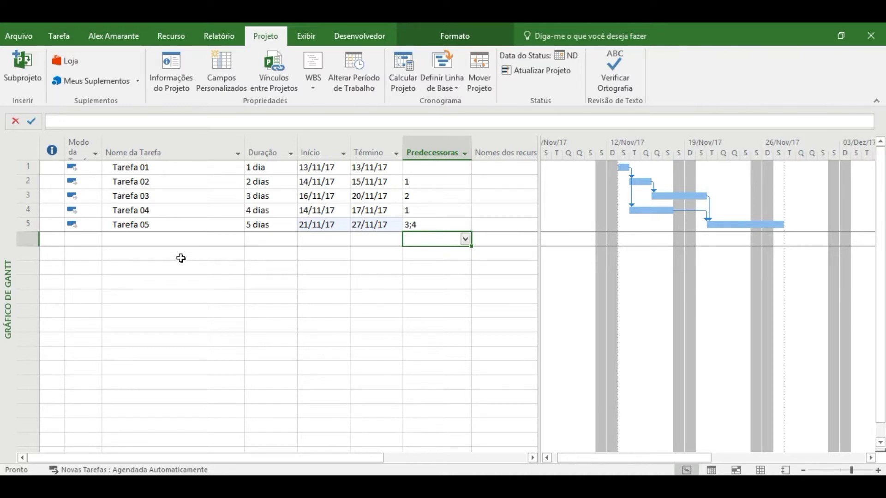
Copy the names of Tarefa 01 through Tarefa 05 and paste them starting in row 8.
{"action": "left_click", "coordinate": [191, 171]}
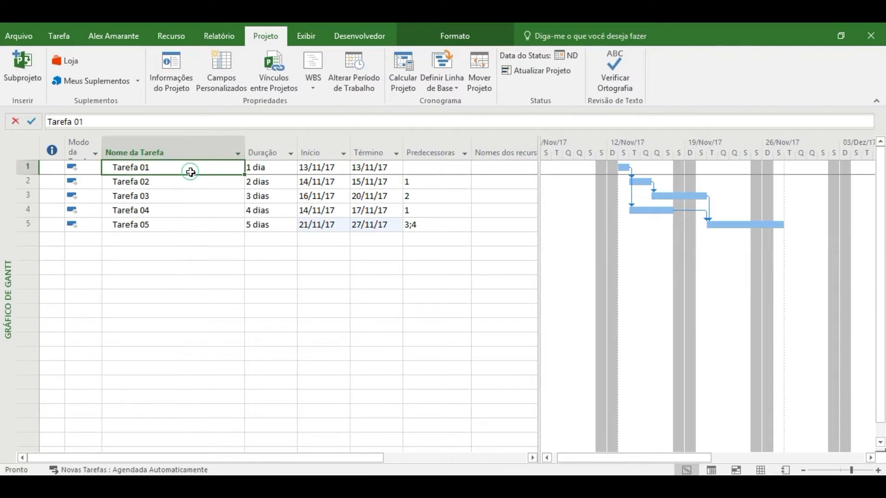
{"action": "key", "text": "shift+Down"}
{"action": "key", "text": "shift+Down"}
{"action": "key", "text": "shift+Down"}
{"action": "key", "text": "shift+Down"}
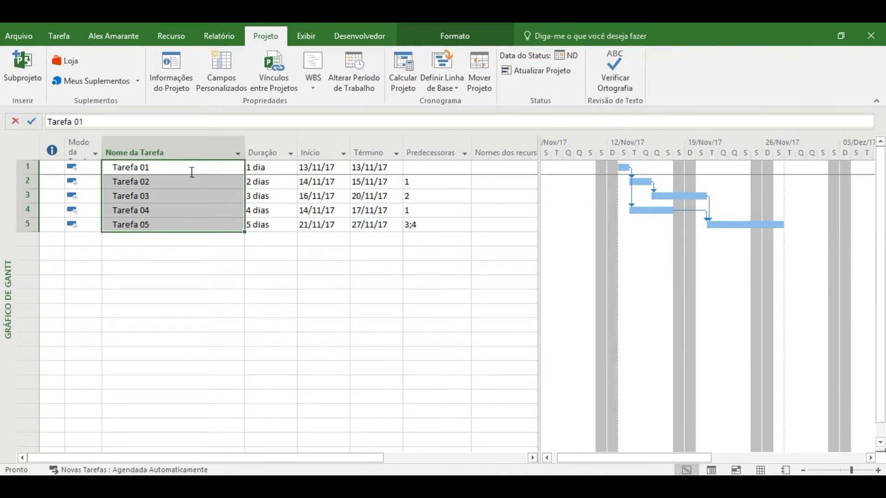
{"action": "key", "text": "ctrl+c"}
{"action": "key", "text": "Down"}
{"action": "key", "text": "Down"}
{"action": "key", "text": "Down"}
{"action": "key", "text": "Down"}
{"action": "key", "text": "Down"}
{"action": "key", "text": "Down"}
{"action": "key", "text": "Down"}
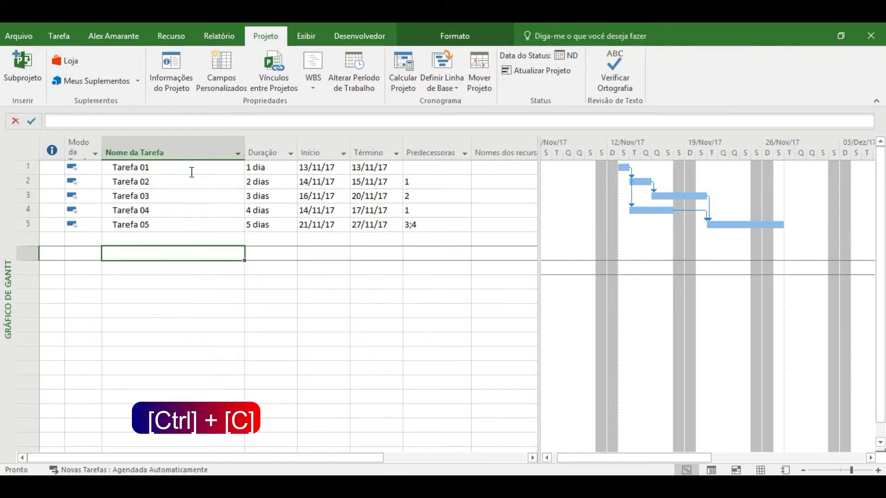
{"action": "key", "text": "ctrl+v"}
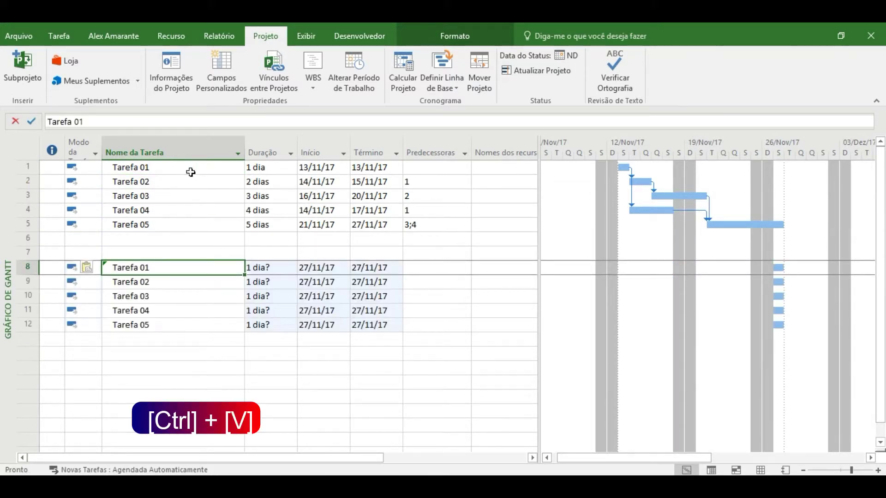
Examine the start and finish dates of the copied tasks in rows 8 to 12.
{"action": "key", "text": "Right"}
{"action": "key", "text": "Up"}
{"action": "key", "text": "Down"}
{"action": "key", "text": "Right"}
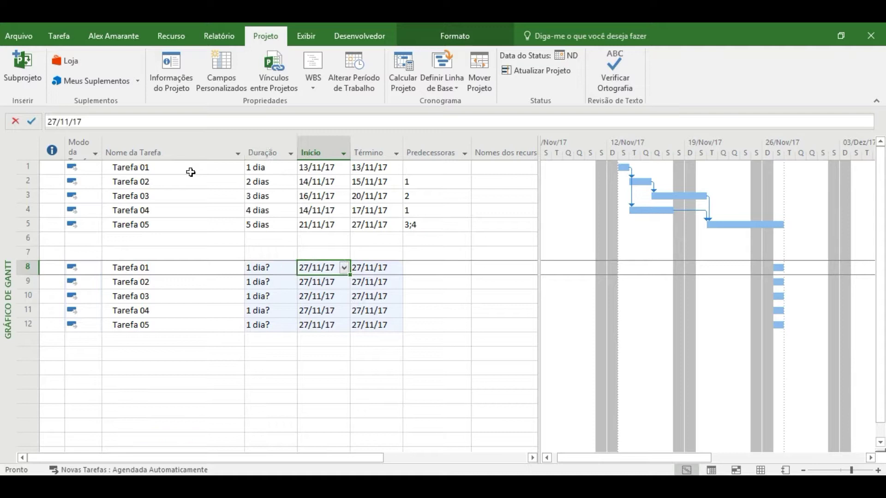
{"action": "key", "text": "Right"}
{"action": "key", "text": "Down"}
{"action": "key", "text": "Down"}
{"action": "key", "text": "Down"}
{"action": "key", "text": "Down"}
{"action": "key", "text": "Up"}
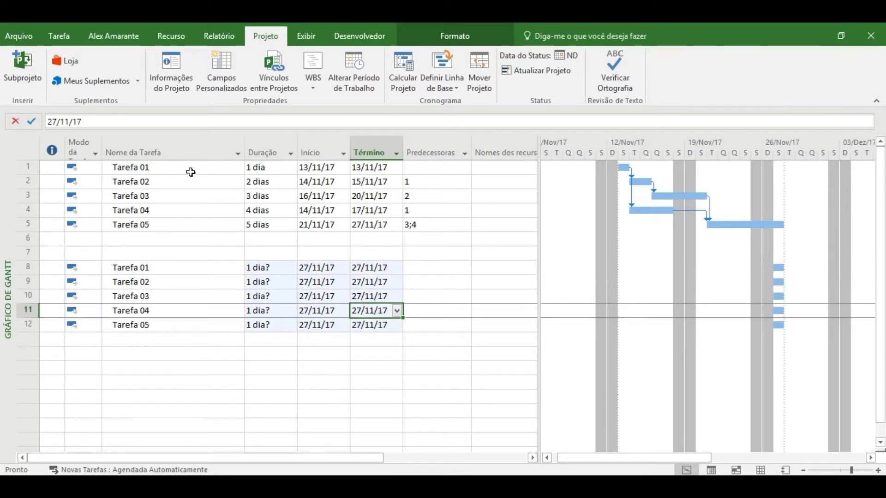
{"action": "key", "text": "Up"}
{"action": "key", "text": "Up"}
{"action": "key", "text": "Up"}
{"action": "key", "text": "Down"}
{"action": "key", "text": "Down"}
{"action": "key", "text": "Left"}
{"action": "key", "text": "Left"}
{"action": "key", "text": "Up"}
{"action": "key", "text": "Up"}
{"action": "key", "text": "Right"}
{"action": "key", "text": "Down"}
{"action": "key", "text": "Down"}
{"action": "key", "text": "Down"}
{"action": "key", "text": "Down"}
{"action": "key", "text": "Down"}
{"action": "key", "text": "Up"}
{"action": "key", "text": "Up"}
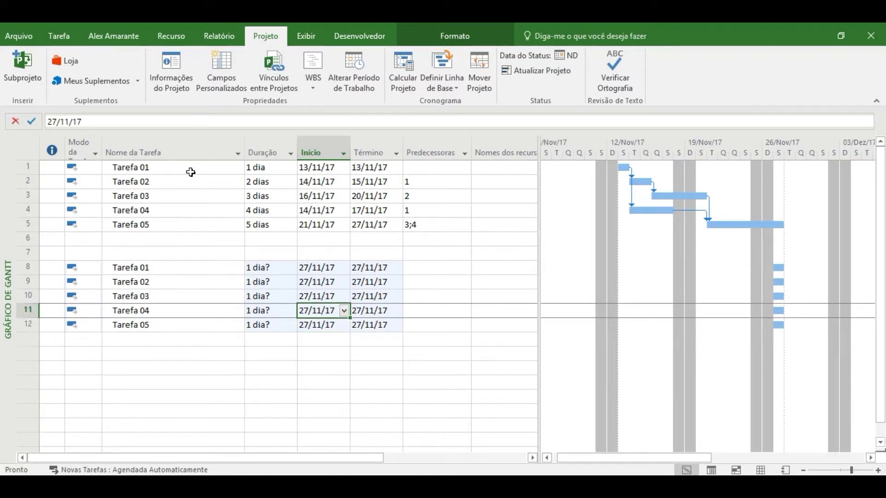
Copy the durations of the original five tasks and paste them onto the copied tasks in rows 8 to 12.
{"action": "key", "text": "Up"}
{"action": "key", "text": "Up"}
{"action": "key", "text": "Up"}
{"action": "key", "text": "Left"}
{"action": "key", "text": "Up"}
{"action": "key", "text": "Up"}
{"action": "key", "text": "Up"}
{"action": "key", "text": "Up"}
{"action": "key", "text": "Up"}
{"action": "key", "text": "Up"}
{"action": "key", "text": "Up"}
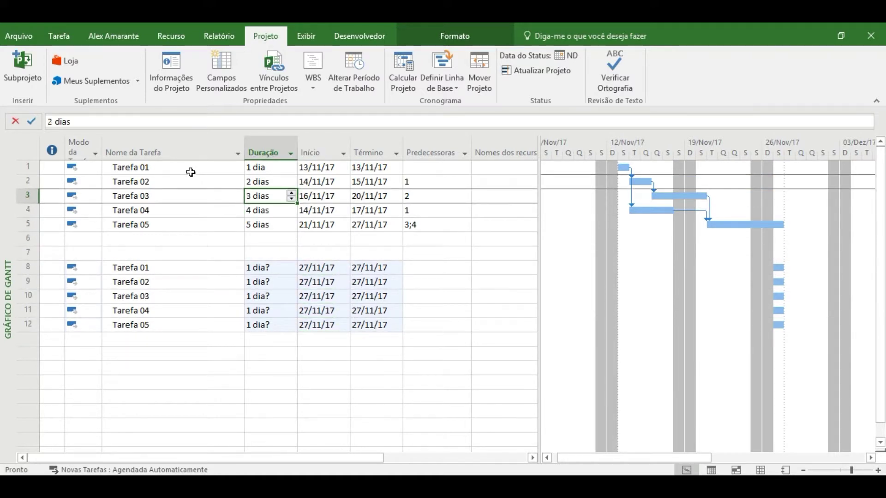
{"action": "key", "text": "shift+Down"}
{"action": "key", "text": "shift+Down"}
{"action": "key", "text": "shift+Down"}
{"action": "key", "text": "shift+Down"}
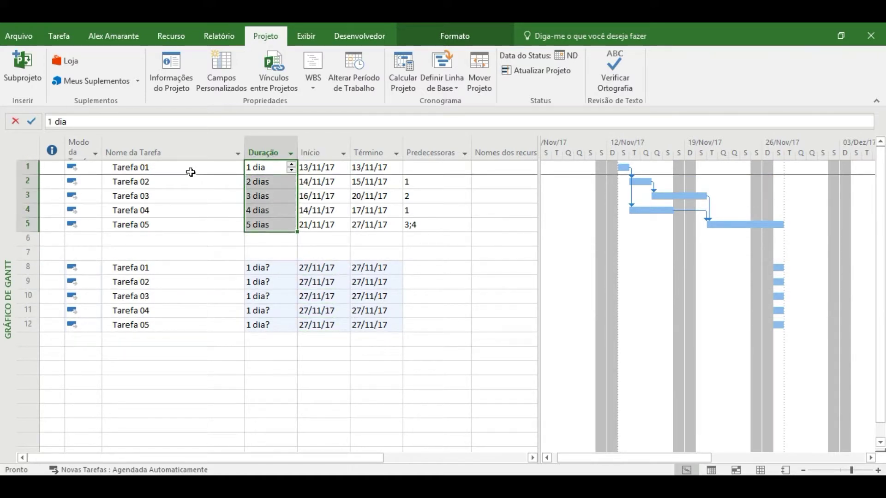
{"action": "key", "text": "ctrl+c"}
{"action": "key", "text": "Down"}
{"action": "key", "text": "Down"}
{"action": "key", "text": "Down"}
{"action": "key", "text": "Down"}
{"action": "key", "text": "Down"}
{"action": "key", "text": "Down"}
{"action": "key", "text": "Down"}
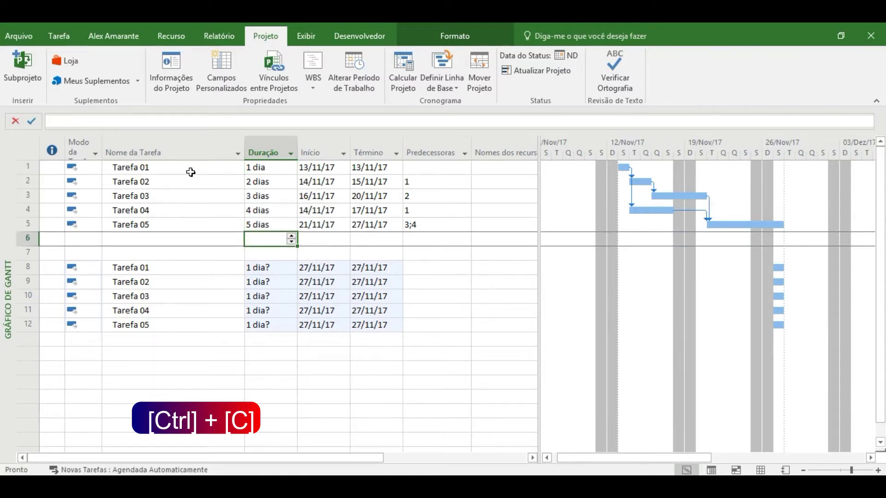
{"action": "key", "text": "ctrl+v"}
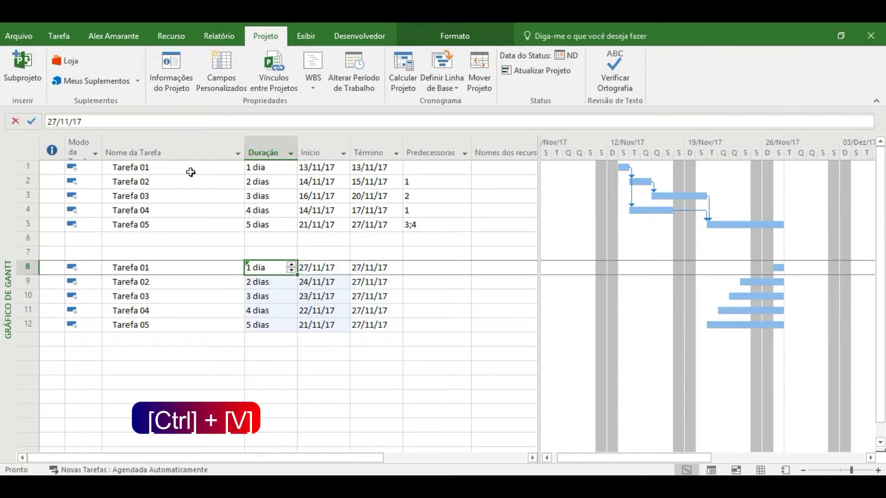
Set task 8 as the predecessor of Tarefa 02 in row 9, and link its Gantt bar to the Tarefa 03 bar in row 10.
{"action": "key", "text": "Right"}
{"action": "key", "text": "Down"}
{"action": "key", "text": "Down"}
{"action": "key", "text": "Down"}
{"action": "key", "text": "Down"}
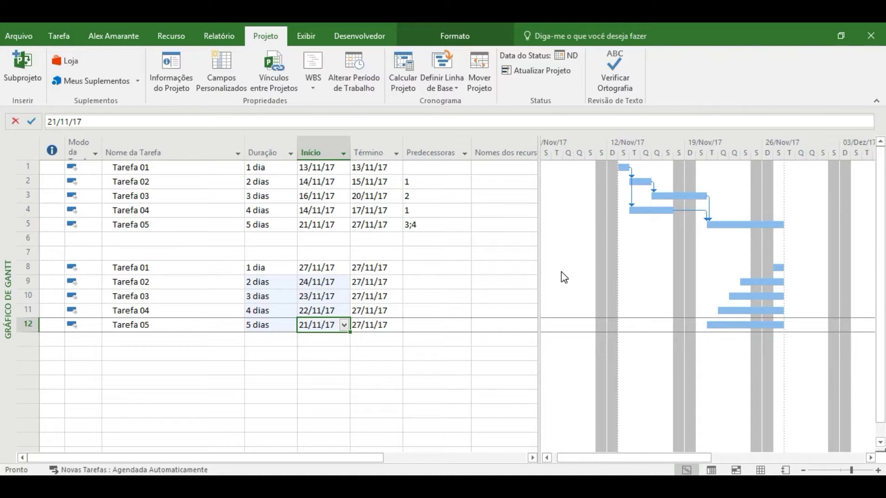
{"action": "left_click", "coordinate": [427, 283]}
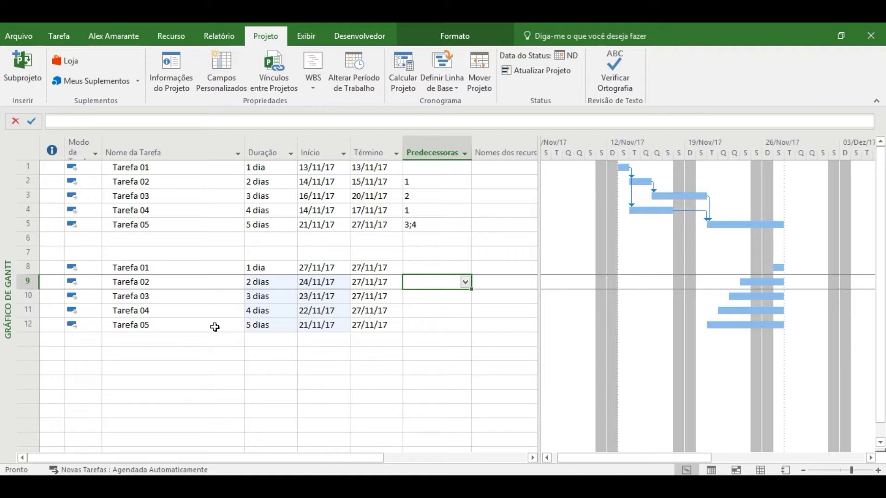
{"action": "type", "text": "8"}
{"action": "key", "text": "Return"}
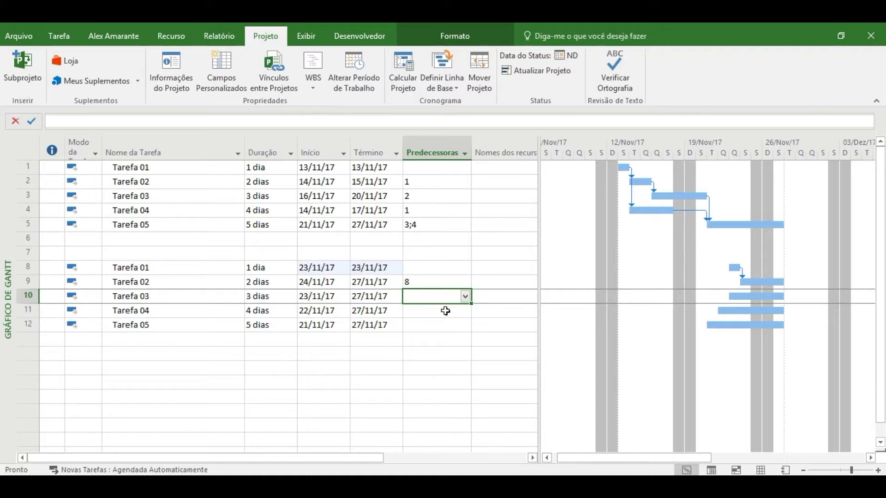
{"action": "left_click_drag", "start_coordinate": [764, 283], "coordinate": [757, 296]}
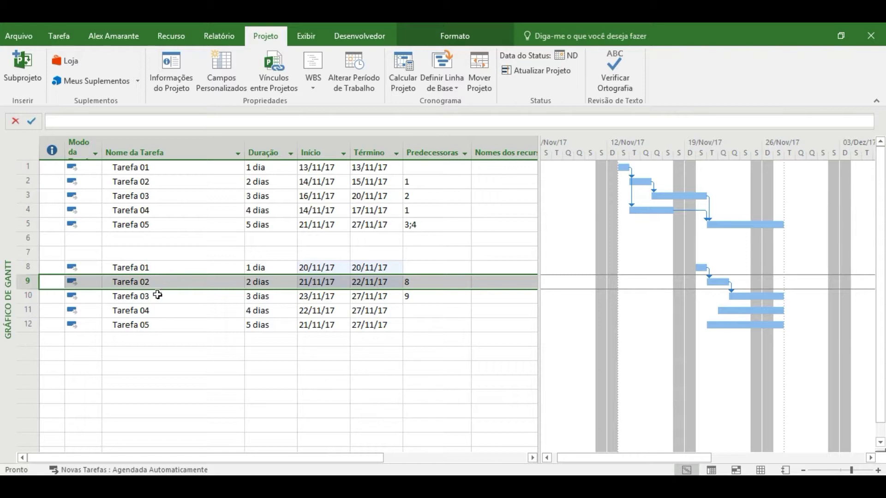
Select Tarefa 01 in row 8 and Tarefa 04 in row 11 together and link them so that Tarefa 04 follows Tarefa 01.
{"action": "left_click", "coordinate": [161, 310]}
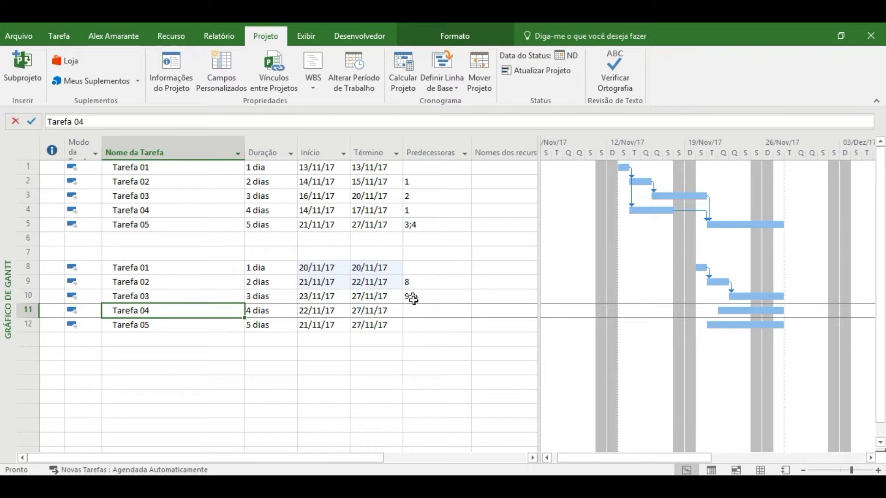
{"action": "left_click", "coordinate": [185, 264]}
{"action": "key", "text": "ctrl"}
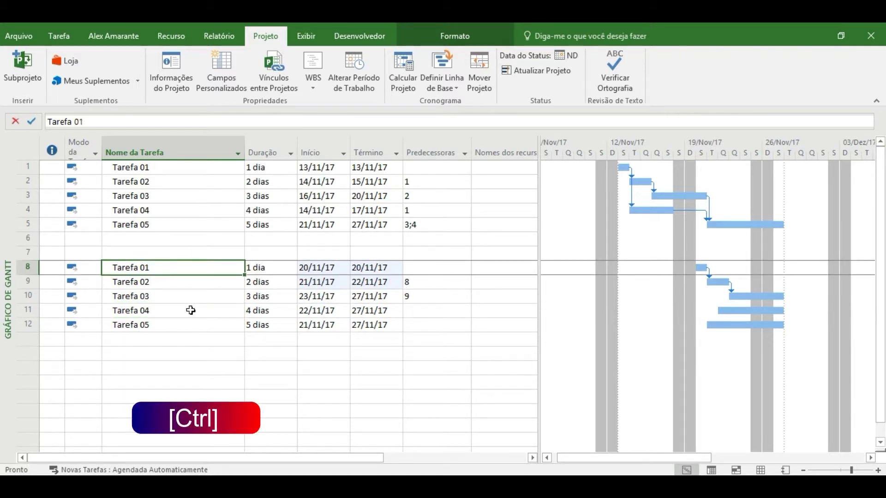
{"action": "left_click", "coordinate": [191, 310], "text": "ctrl"}
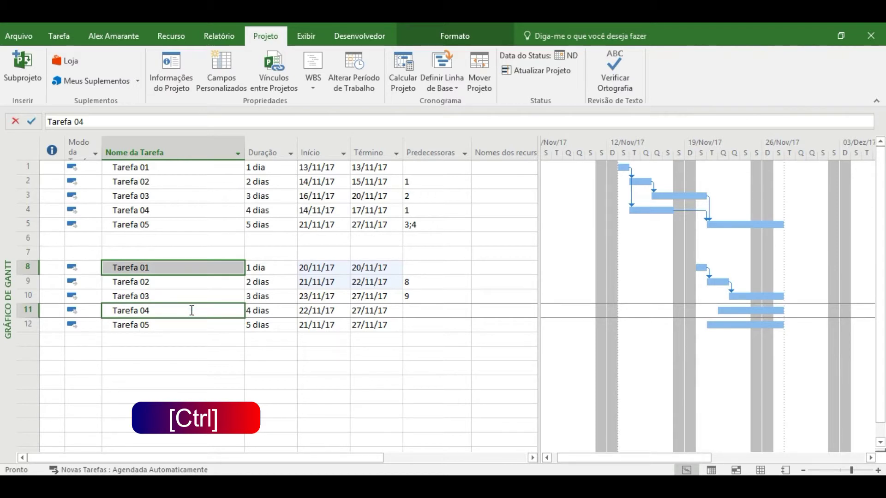
{"action": "left_click", "coordinate": [65, 37]}
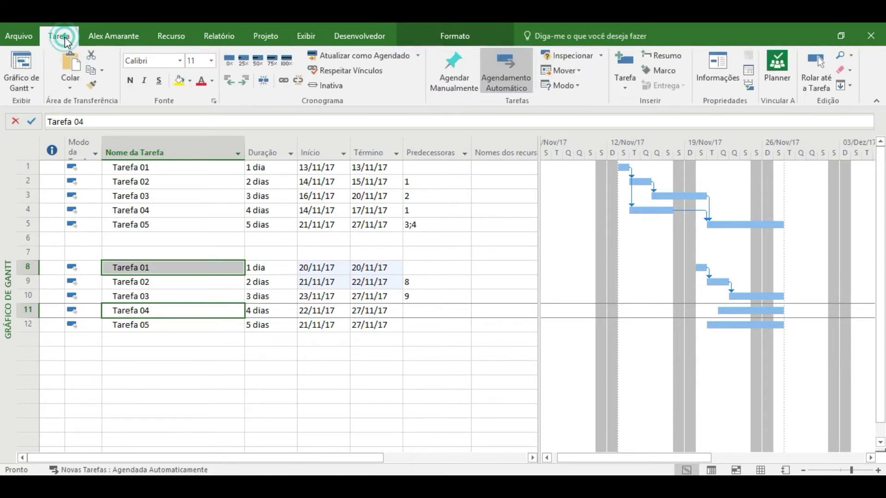
{"action": "left_click", "coordinate": [285, 80]}
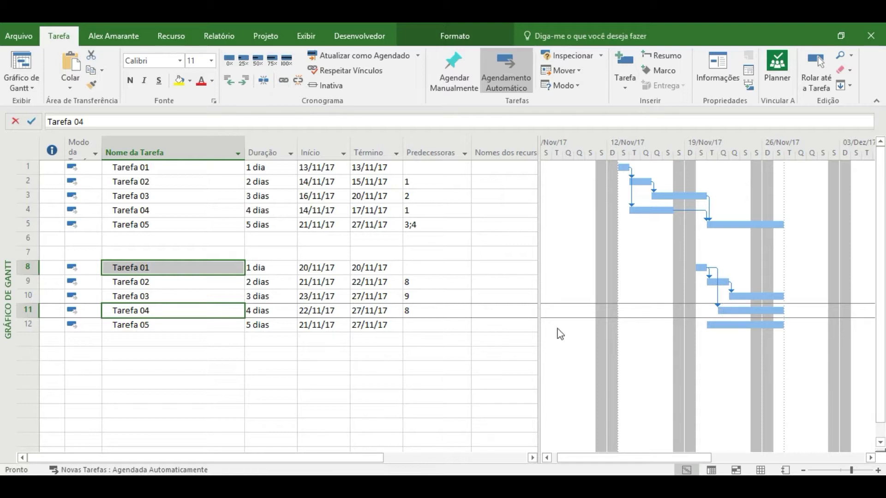
Set tasks 10 and 11 as the predecessors of Tarefa 05 in row 12.
{"action": "left_click", "coordinate": [179, 327]}
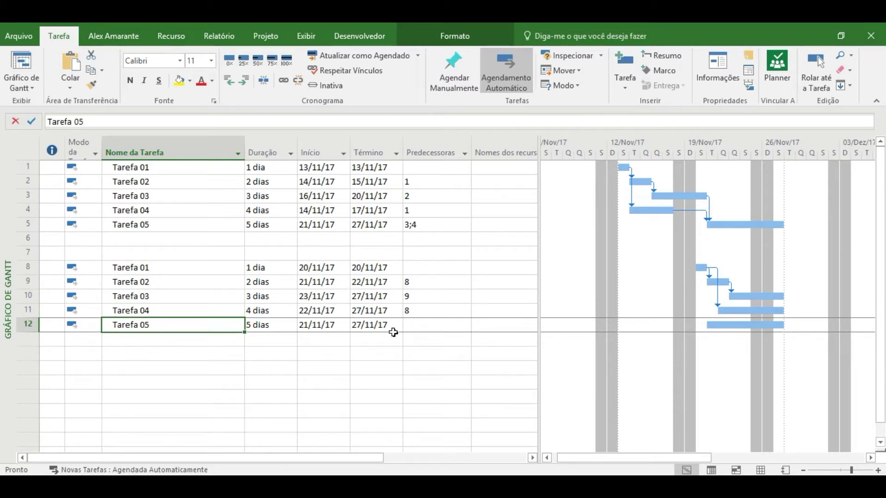
{"action": "left_click", "coordinate": [422, 327]}
{"action": "type", "text": "10;11"}
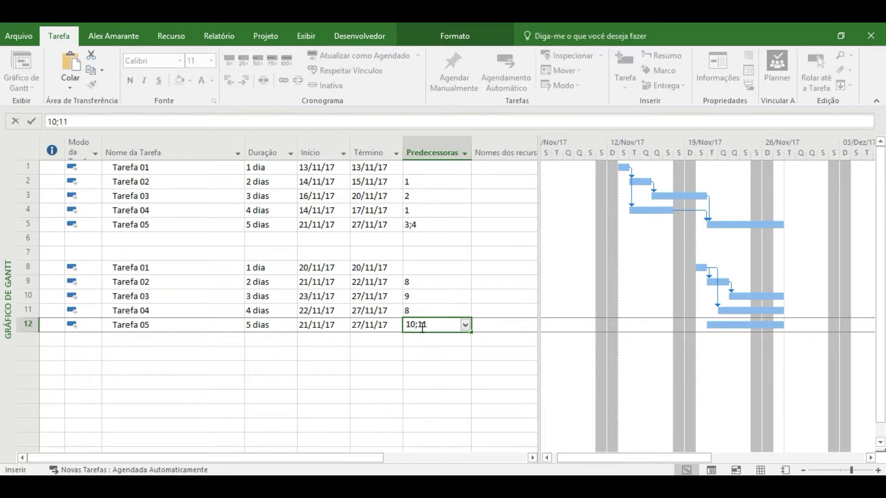
{"action": "key", "text": "Return"}
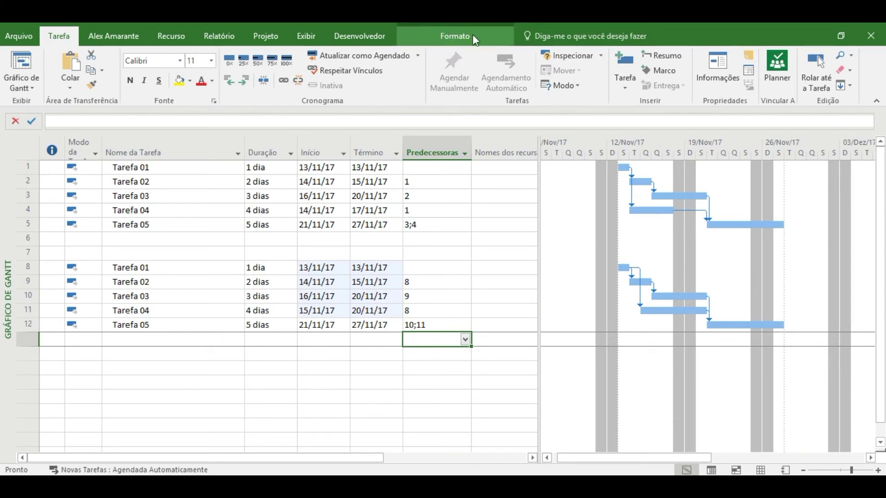
Turn on the highlighting of critical tasks (Tarefas Críticas) in the Gantt chart.
{"action": "left_click", "coordinate": [455, 41]}
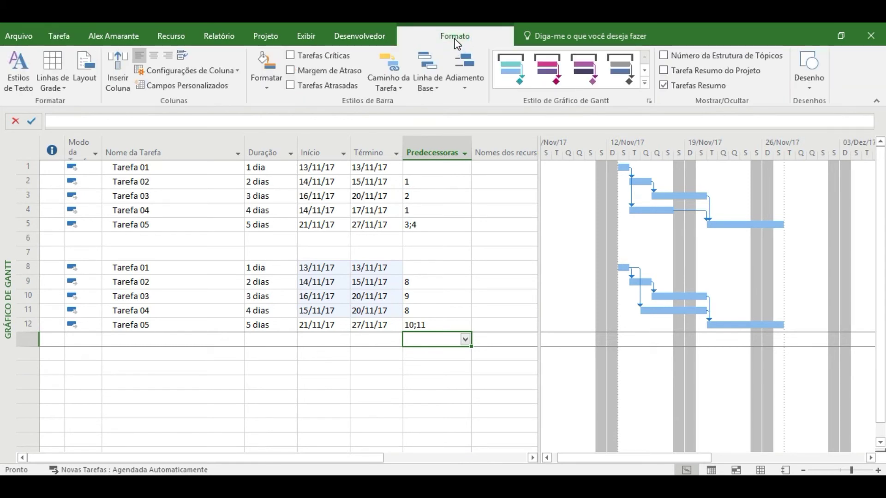
{"action": "left_click", "coordinate": [291, 56]}
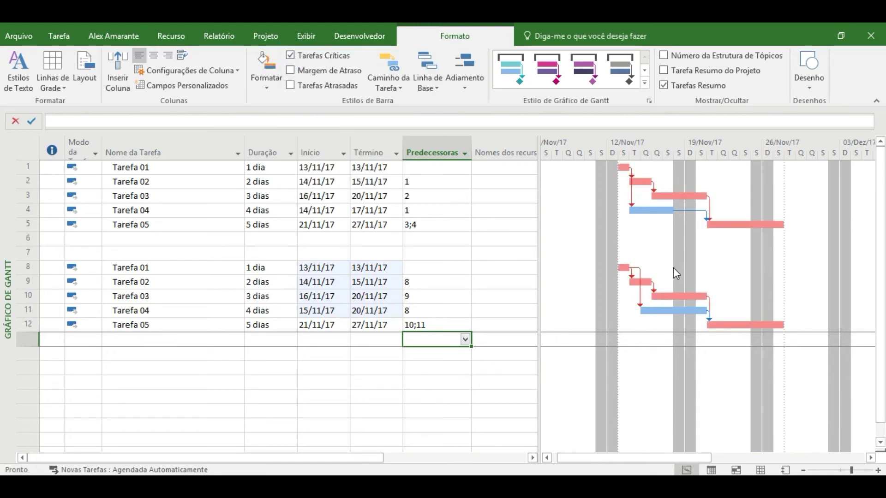